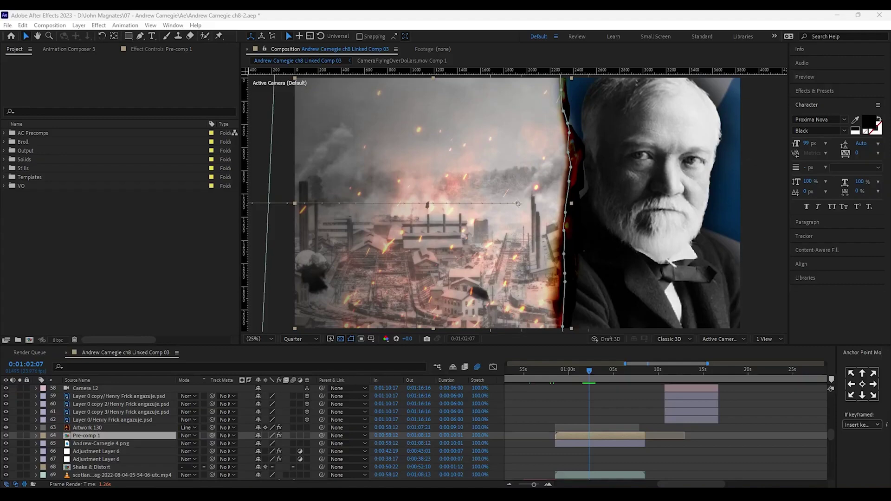
# At 0:00:59:03, turn off visibility of layer 63 Artwork 130 to remove the burnt edge.
pyautogui.click(561, 369)
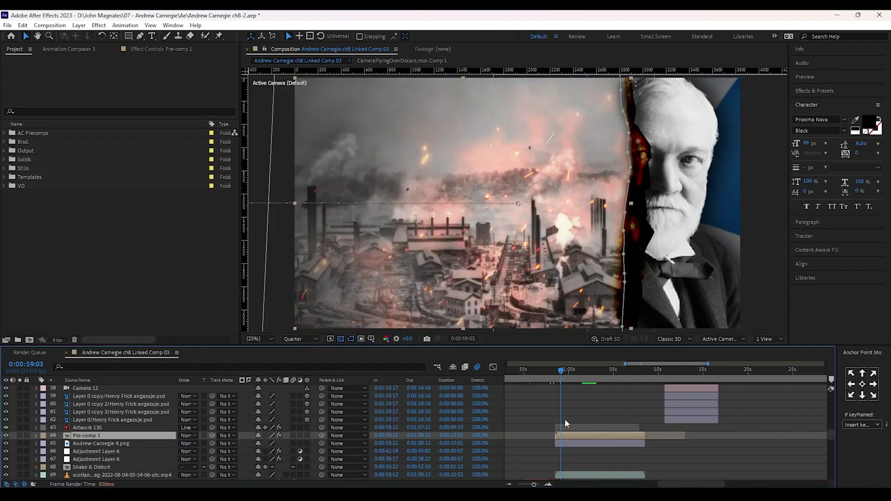
pyautogui.click(6, 428)
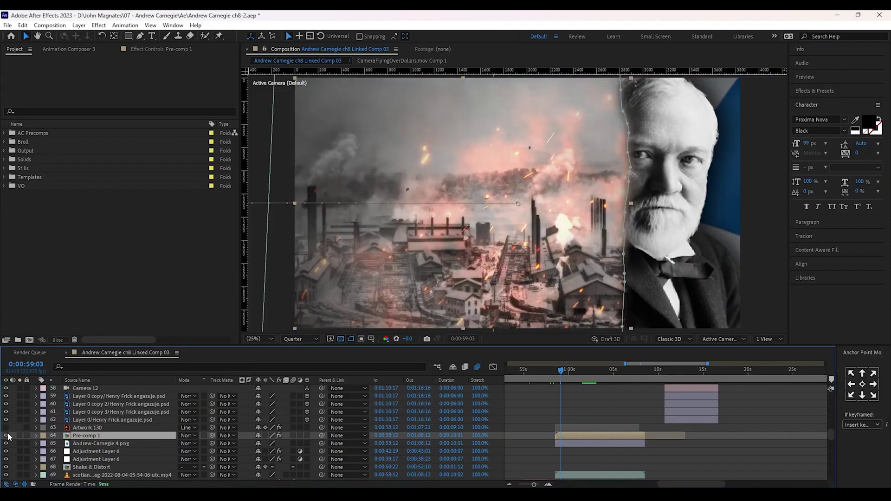
# Open Pre-comp 1 and scrub forward through its smoke and factory layers.
pyautogui.doubleClick(580, 435)
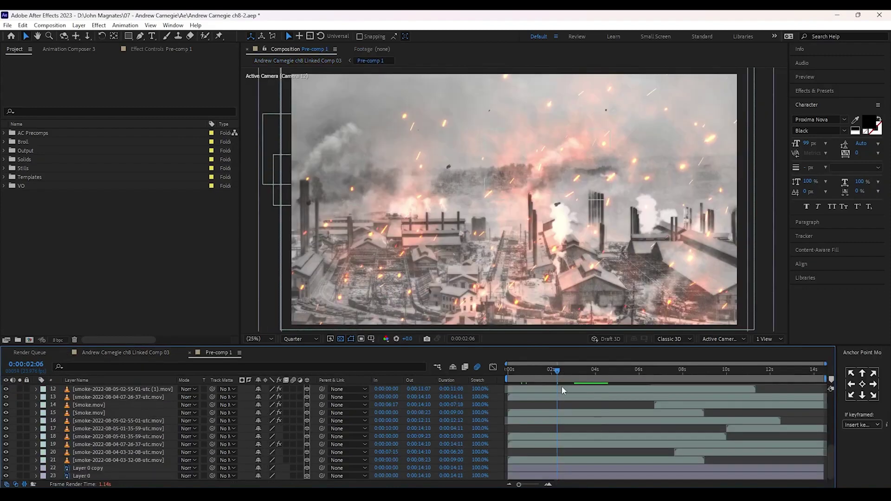
pyautogui.moveTo(561, 375); pyautogui.dragTo(681, 385)
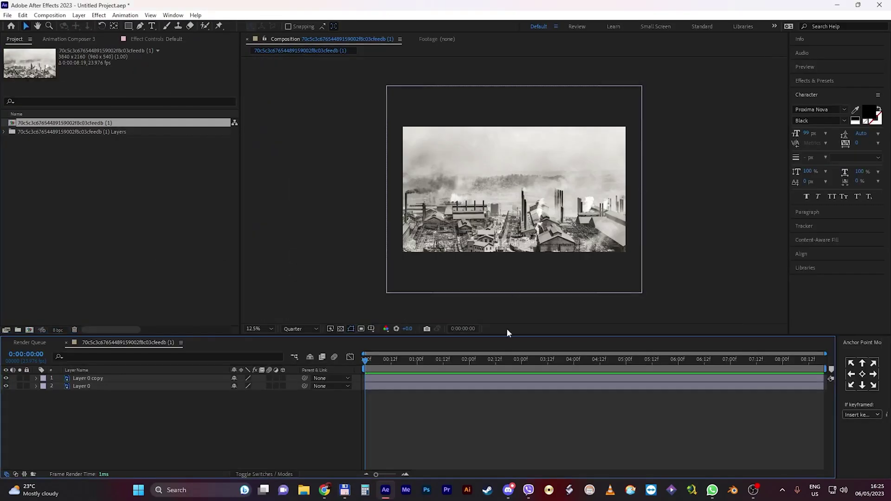
# Make Layer 0 and Layer 0 copy 3D and add a new camera layer.
pyautogui.click(89, 379)
pyautogui.moveTo(283, 379); pyautogui.dragTo(283, 386)
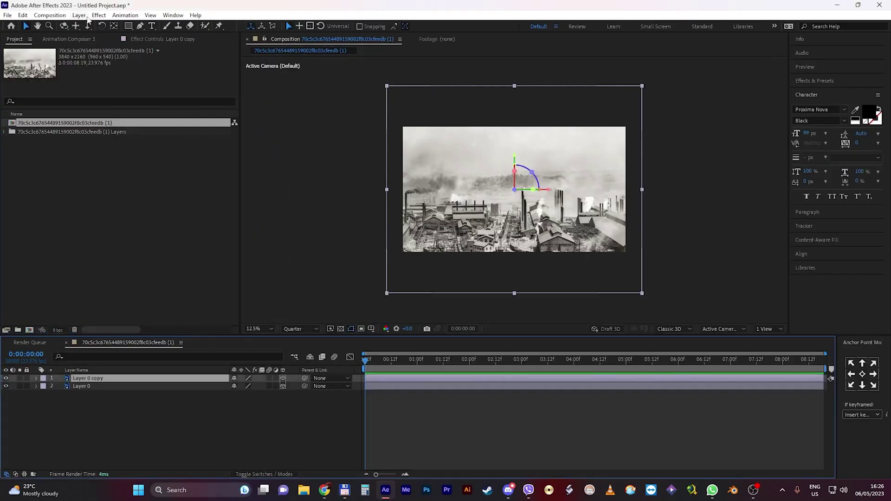
pyautogui.click(79, 15)
pyautogui.moveTo(81, 27)
pyautogui.click(388, 56)
pyautogui.click(533, 347)
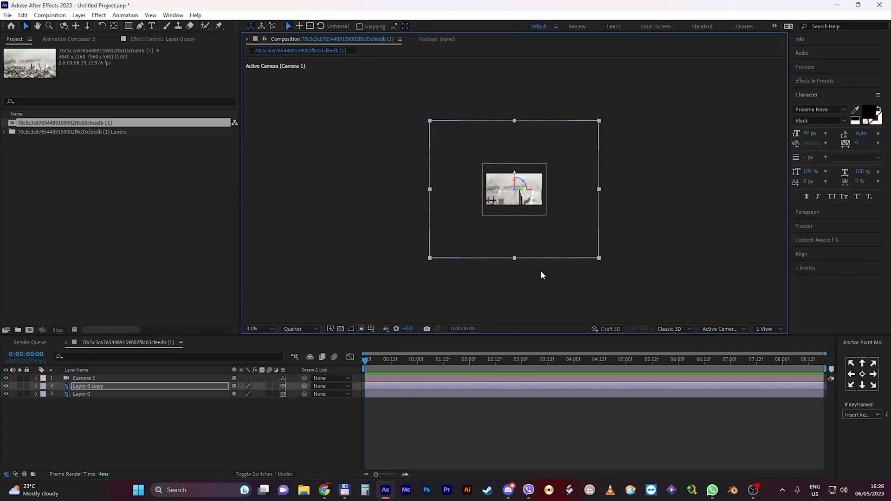
# Keyframe Camera 1's Point of Interest and Position, dolly it in at the end, and preview.
pyautogui.click(200, 381)
pyautogui.click(36, 378)
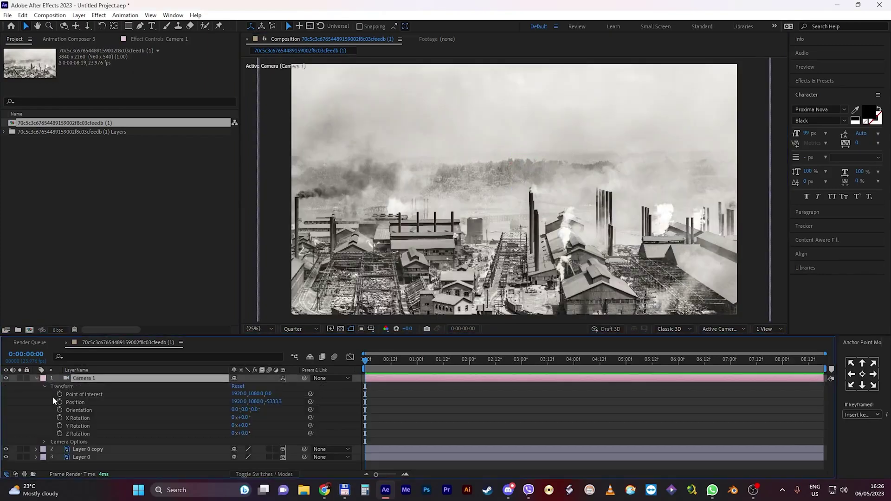
pyautogui.click(60, 394)
pyautogui.click(60, 402)
pyautogui.press('End')
pyautogui.moveTo(510, 209); pyautogui.dragTo(519, 195)
pyautogui.press('space')
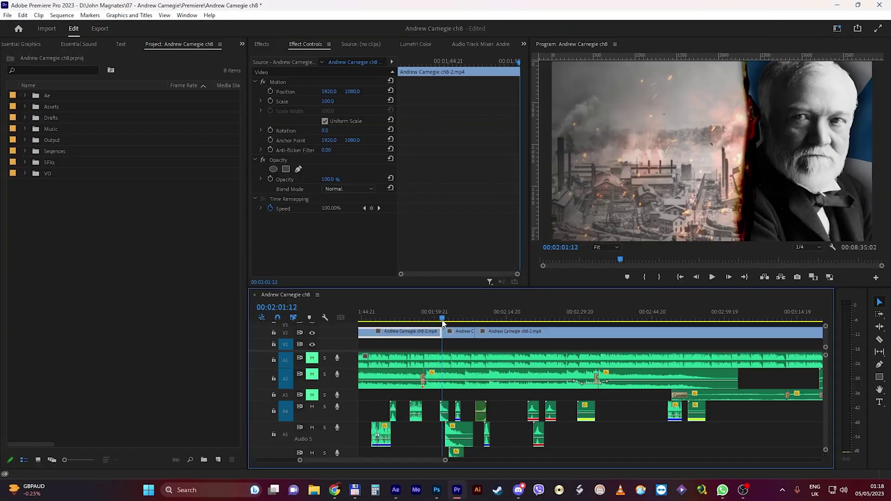
# Scrub the Premiere sequence around 00:02:01 and settle near 00:02:00:16.
pyautogui.moveTo(441, 320); pyautogui.dragTo(447, 321)
pyautogui.scroll(4, 464, 327)
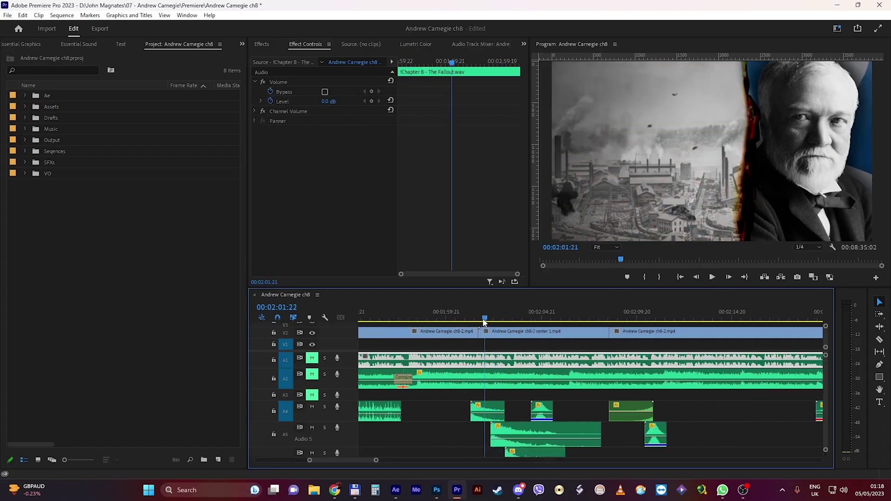
pyautogui.moveTo(484, 320); pyautogui.dragTo(471, 320)
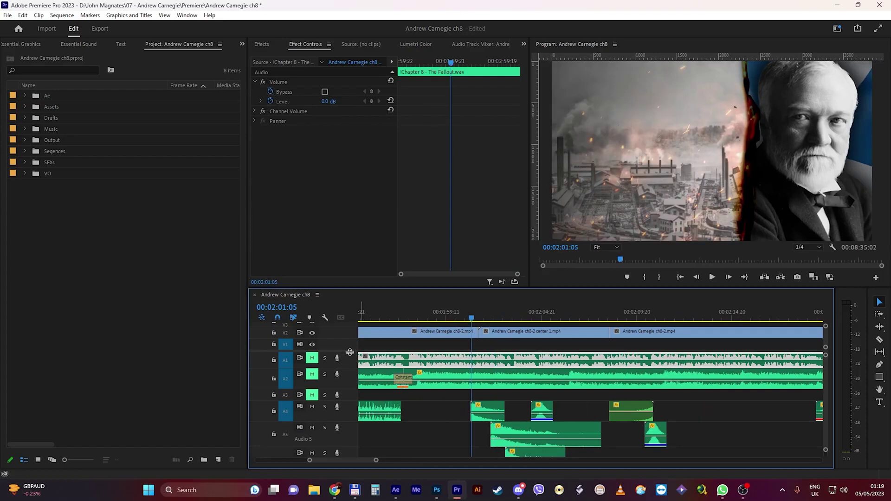
pyautogui.scroll(3, 502, 360)
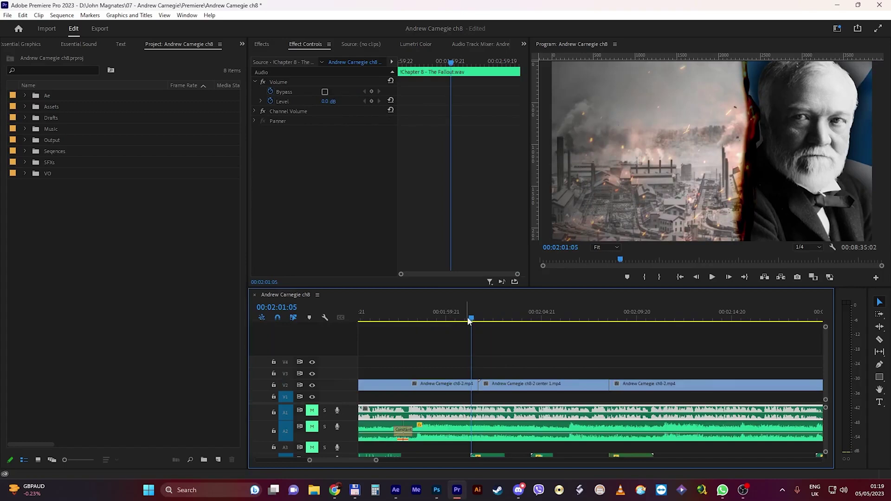
pyautogui.moveTo(469, 321); pyautogui.dragTo(445, 321)
# Zoom the timeline out and play from 00:01:59:19, stopping on the portrait shot.
pyautogui.click(457, 340)
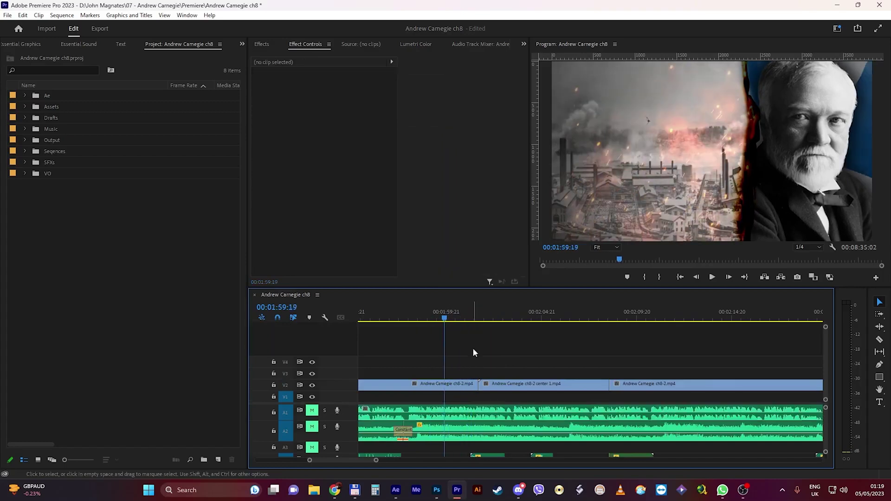
pyautogui.press('-')
pyautogui.press('Return')
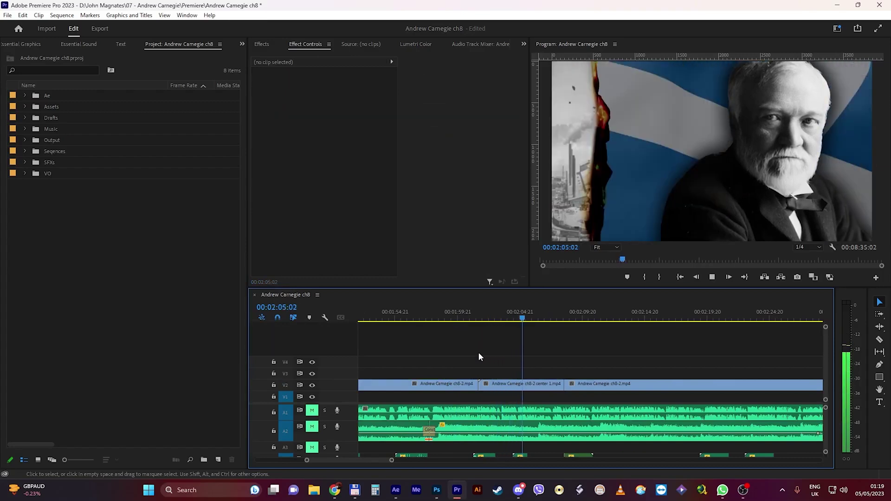
pyautogui.press('space')
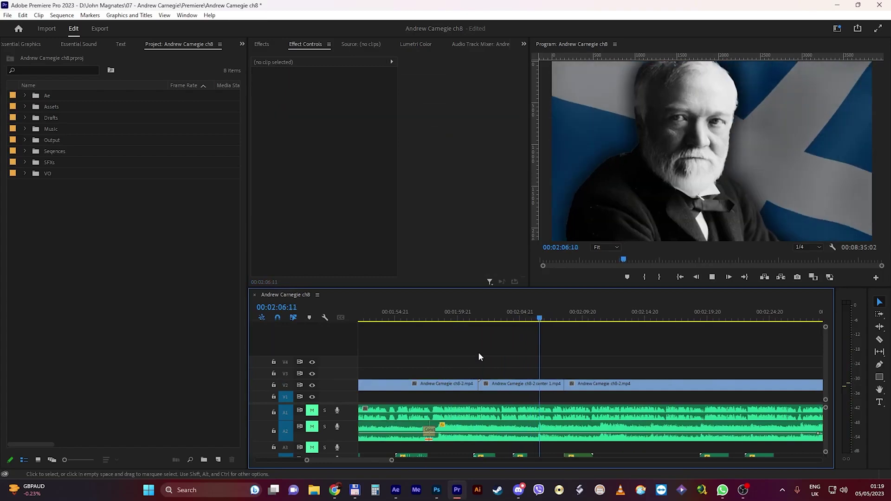
pyautogui.press('d')
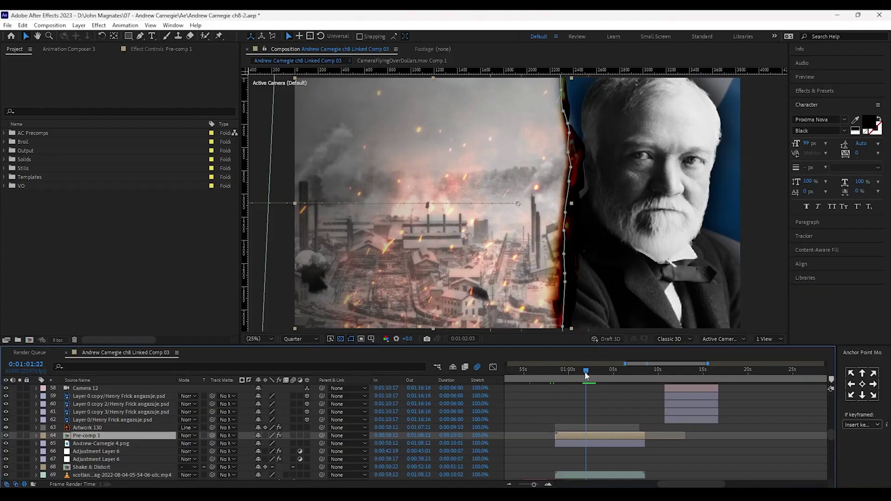
# At 0:00:59:03, hide Artwork 130 and briefly toggle Pre-comp 1 off and back on.
pyautogui.click(565, 383)
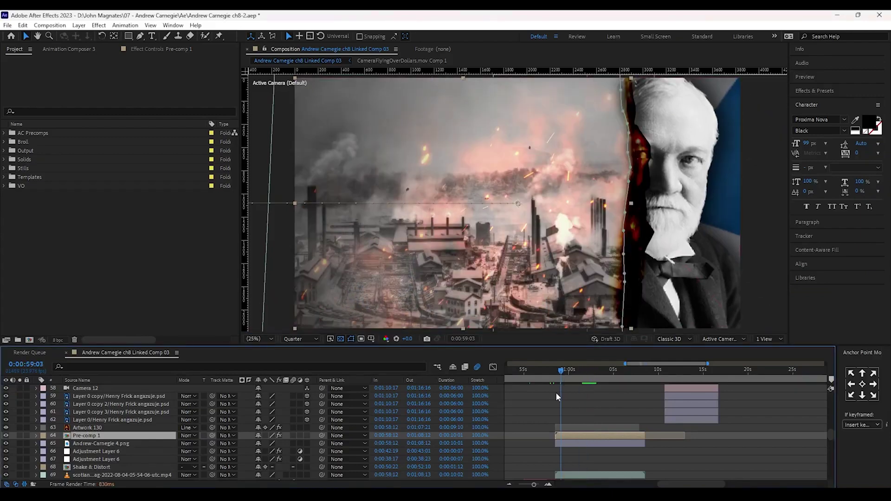
pyautogui.click(5, 428)
pyautogui.click(6, 435)
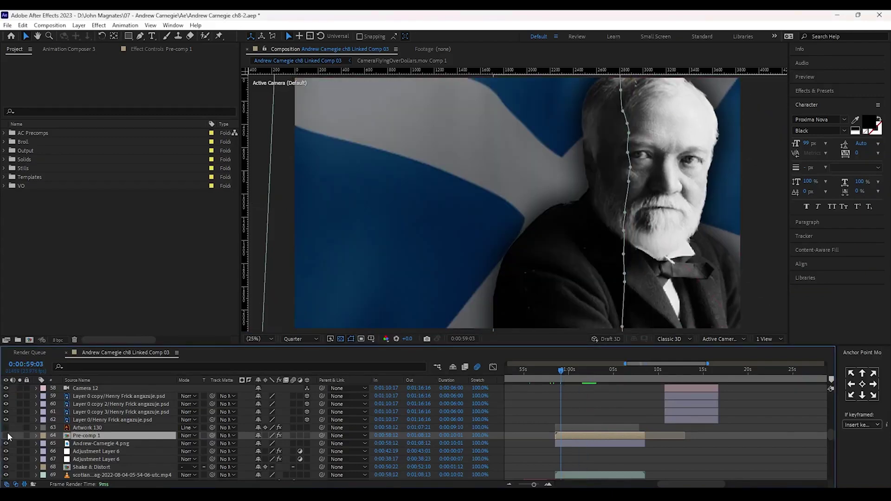
pyautogui.click(8, 436)
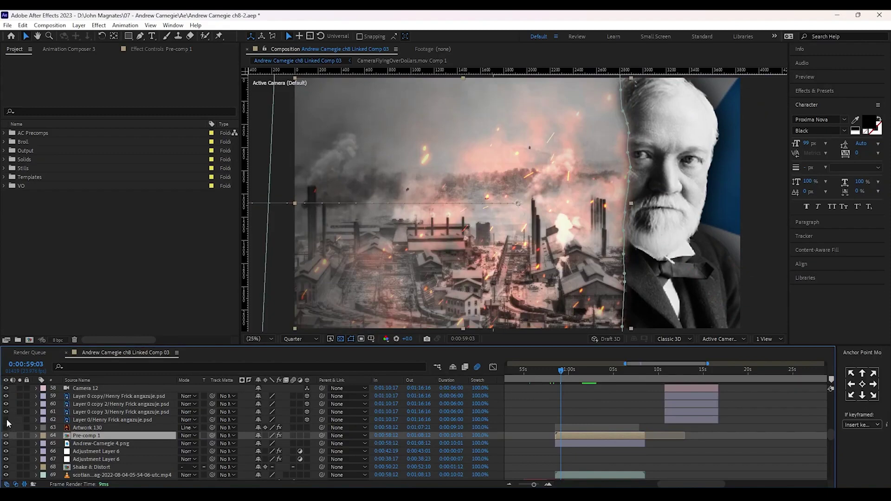
# Open Pre-comp 1 and go to 0:00:02:06 to view its smoke layers.
pyautogui.doubleClick(583, 438)
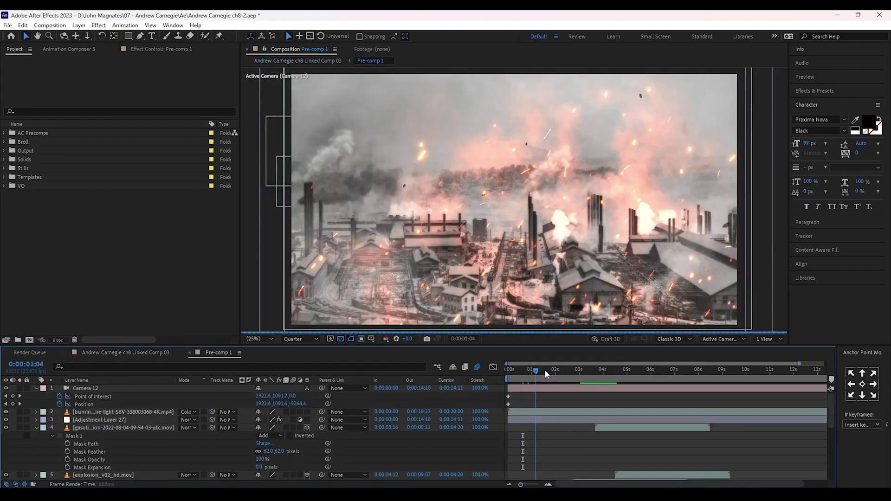
pyautogui.click(561, 371)
pyautogui.scroll(-5, 595, 422)
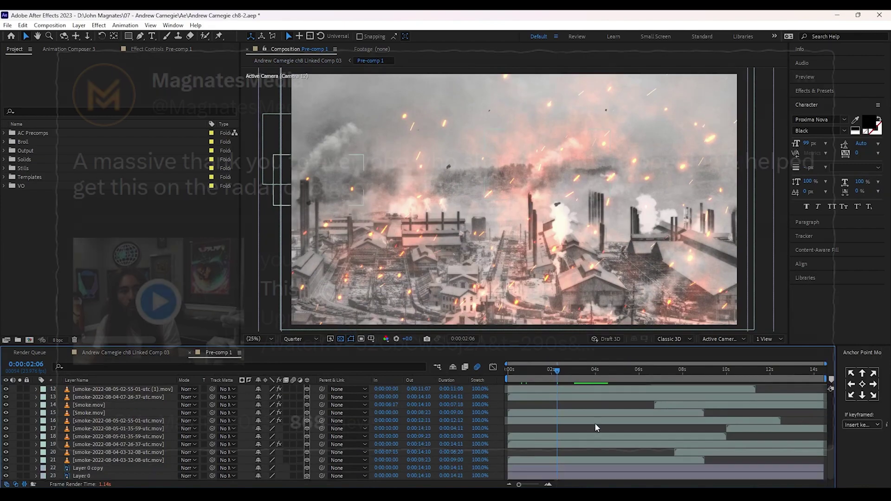